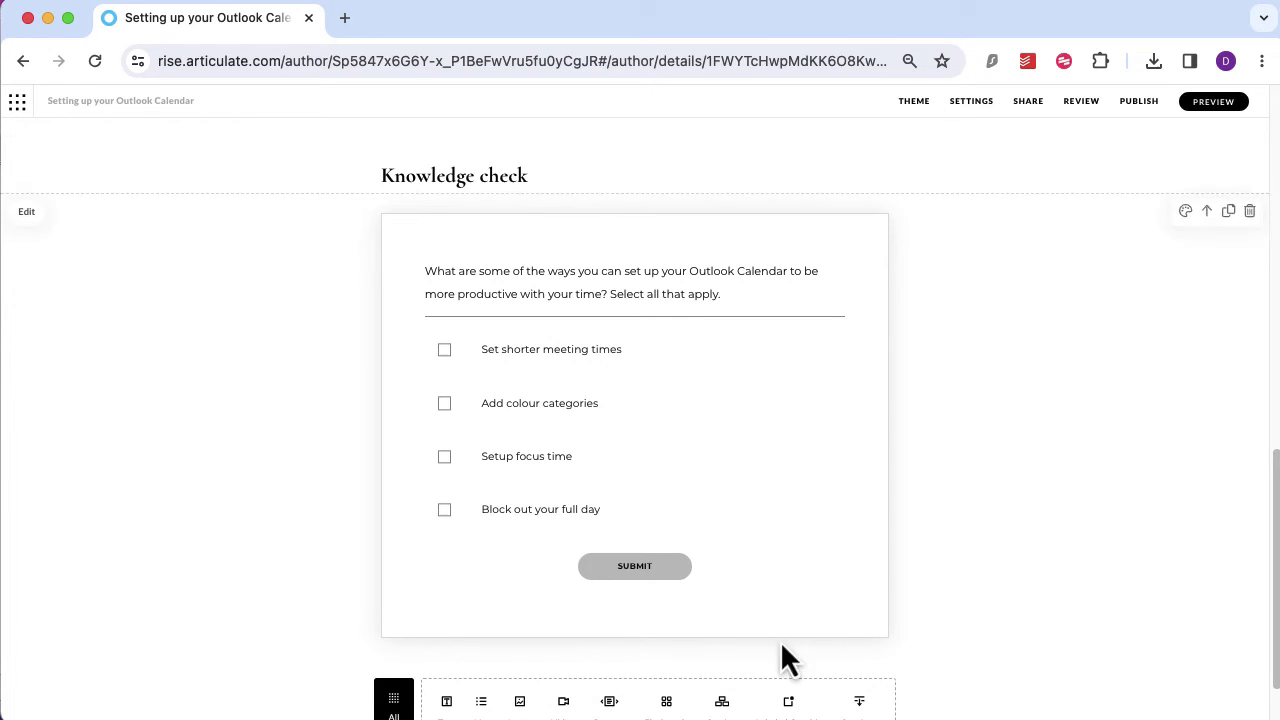
- Open the Block Library below the Outlook Calendar question and show the Knowledge Check block types
scroll(1268, 620, down, 2)
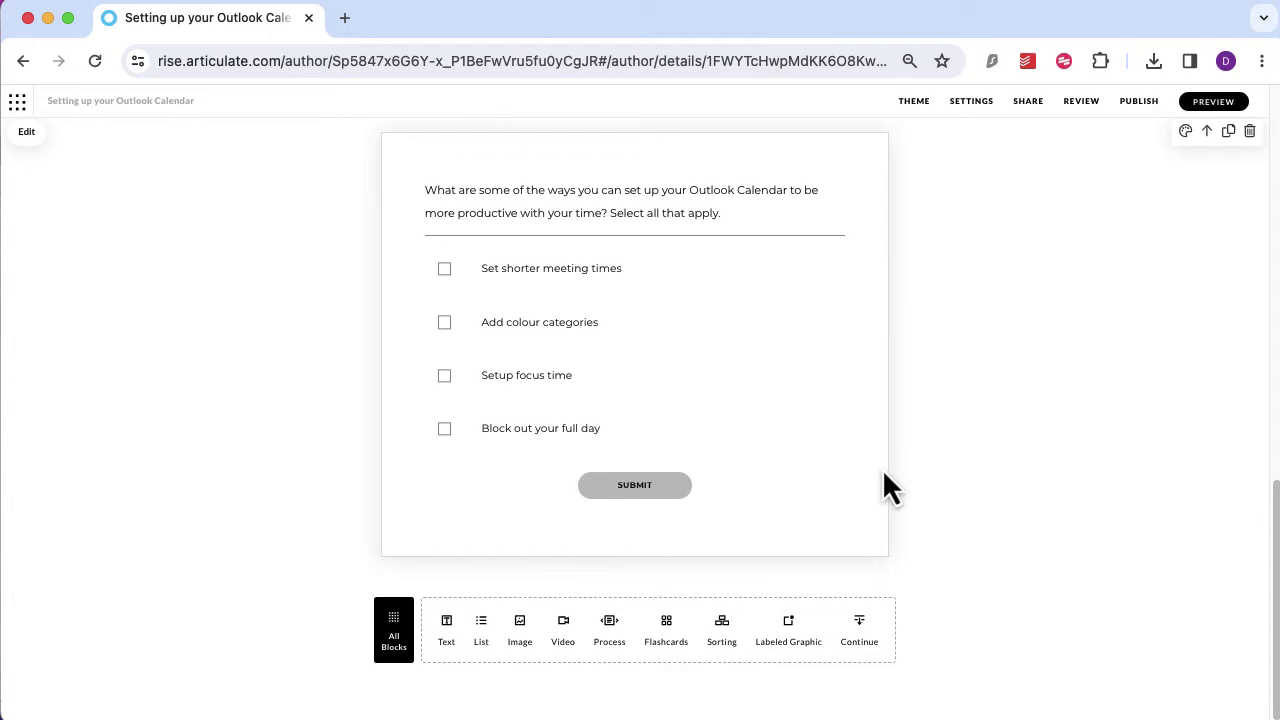
click(393, 630)
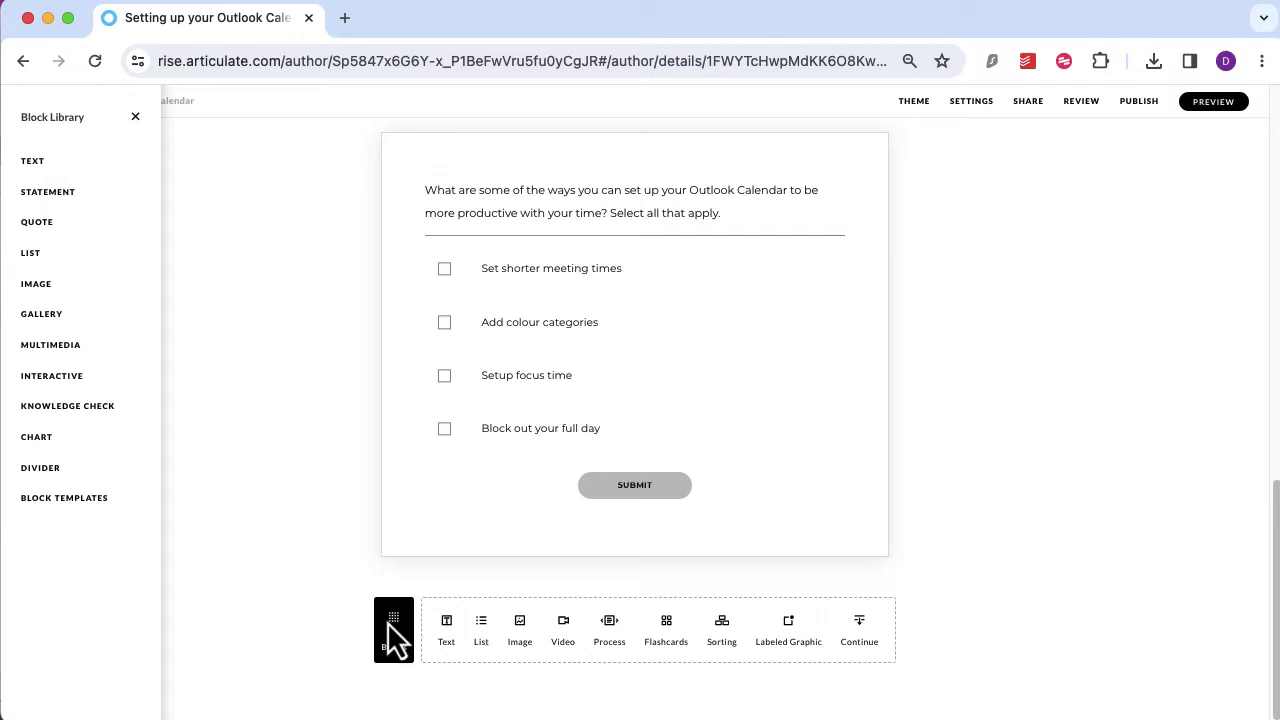
click(117, 418)
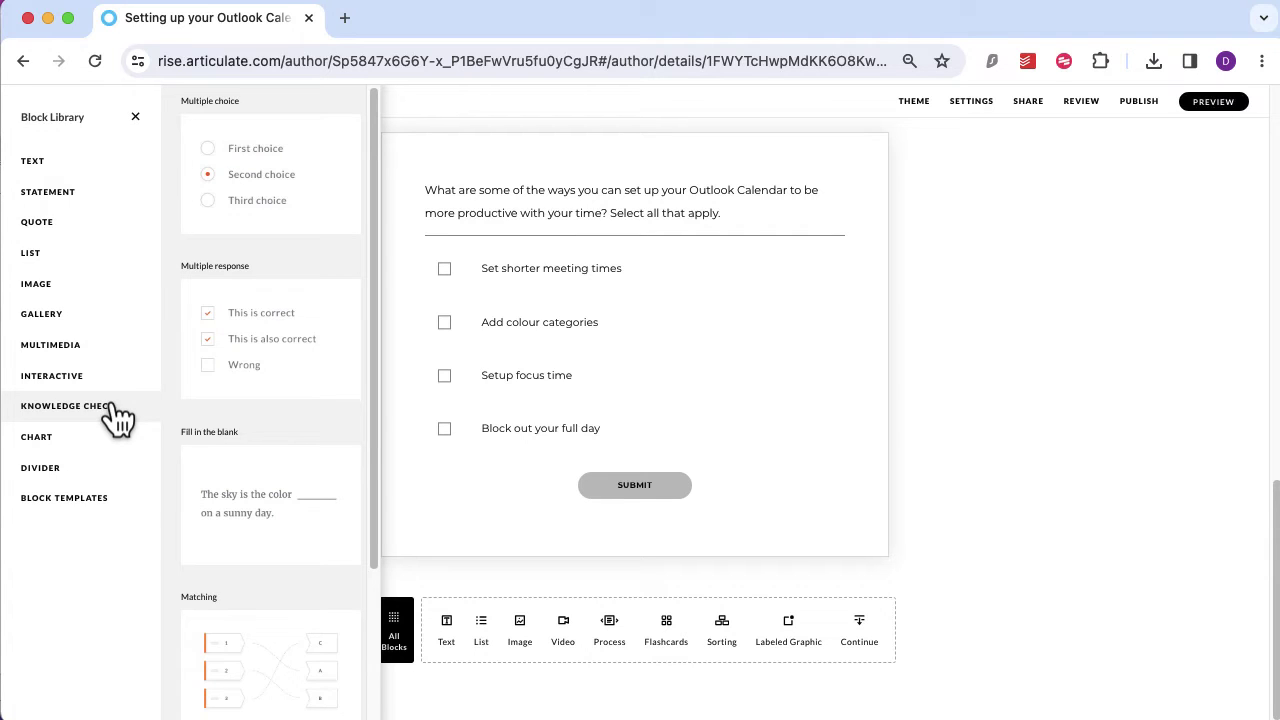
drag(374, 352, 373, 316)
- Insert a Multiple choice knowledge check block and close the Block Library
click(297, 195)
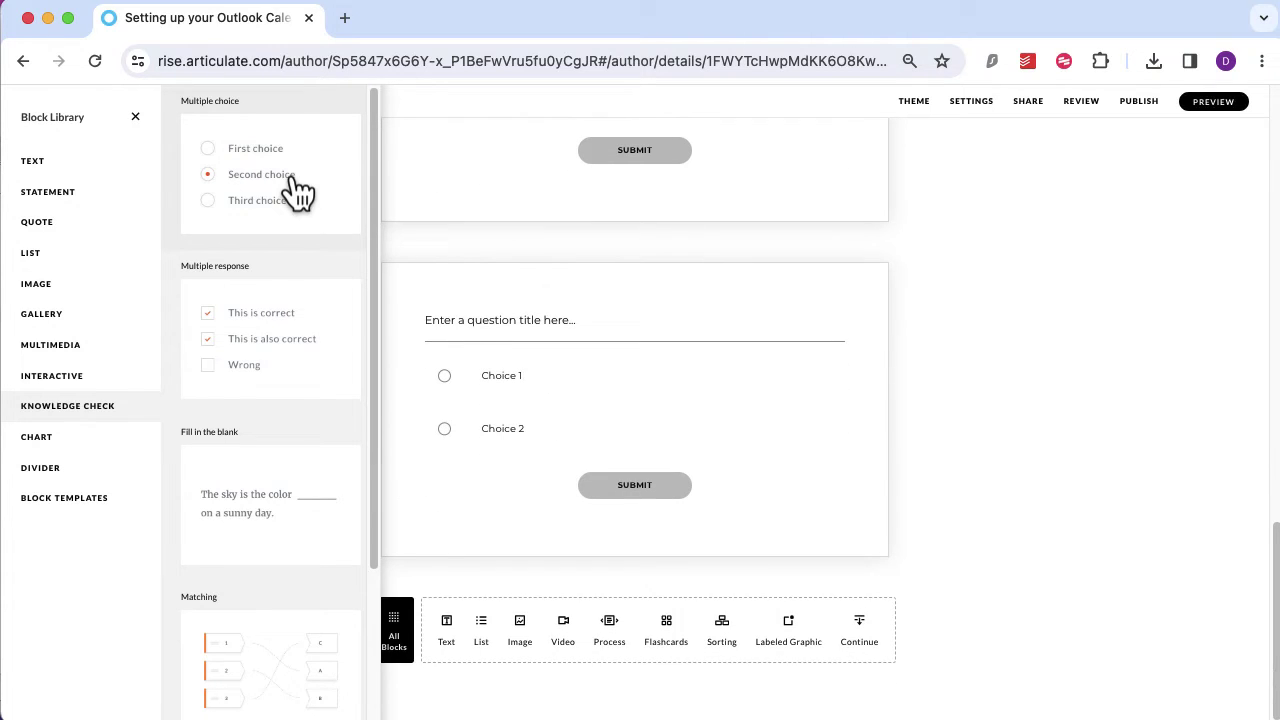
click(1015, 436)
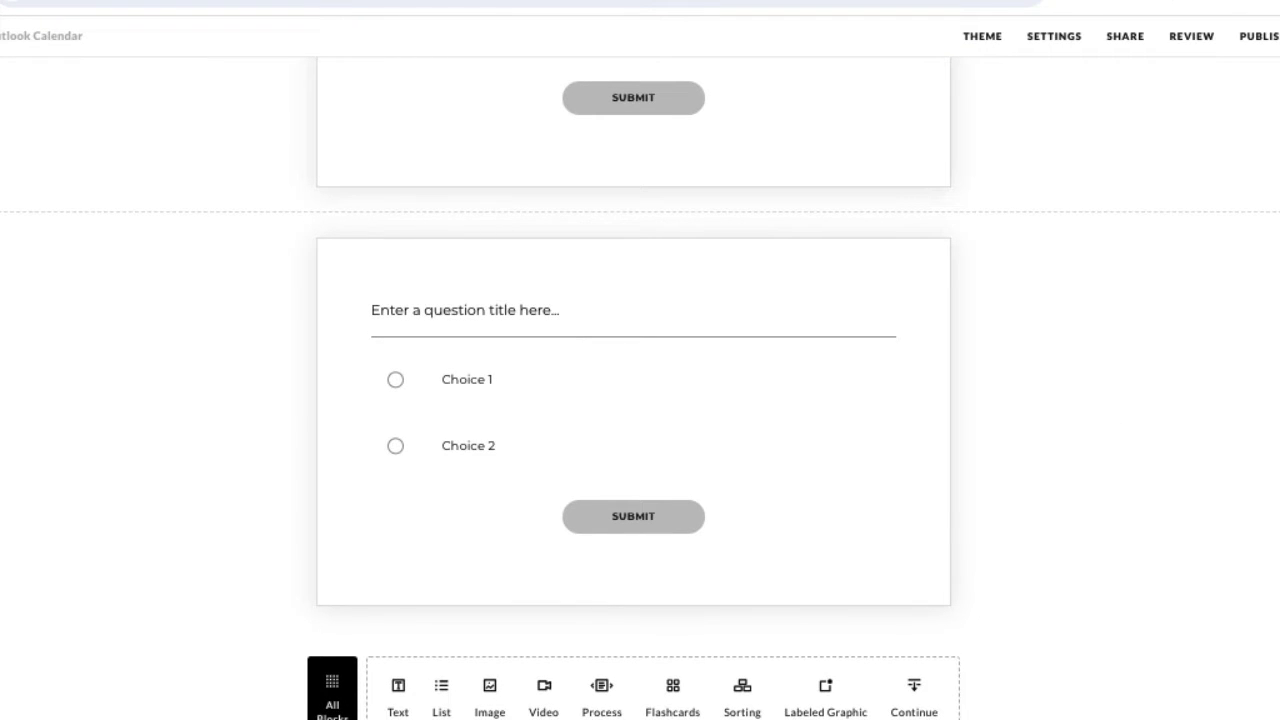
scroll(633, 380, up, 5)
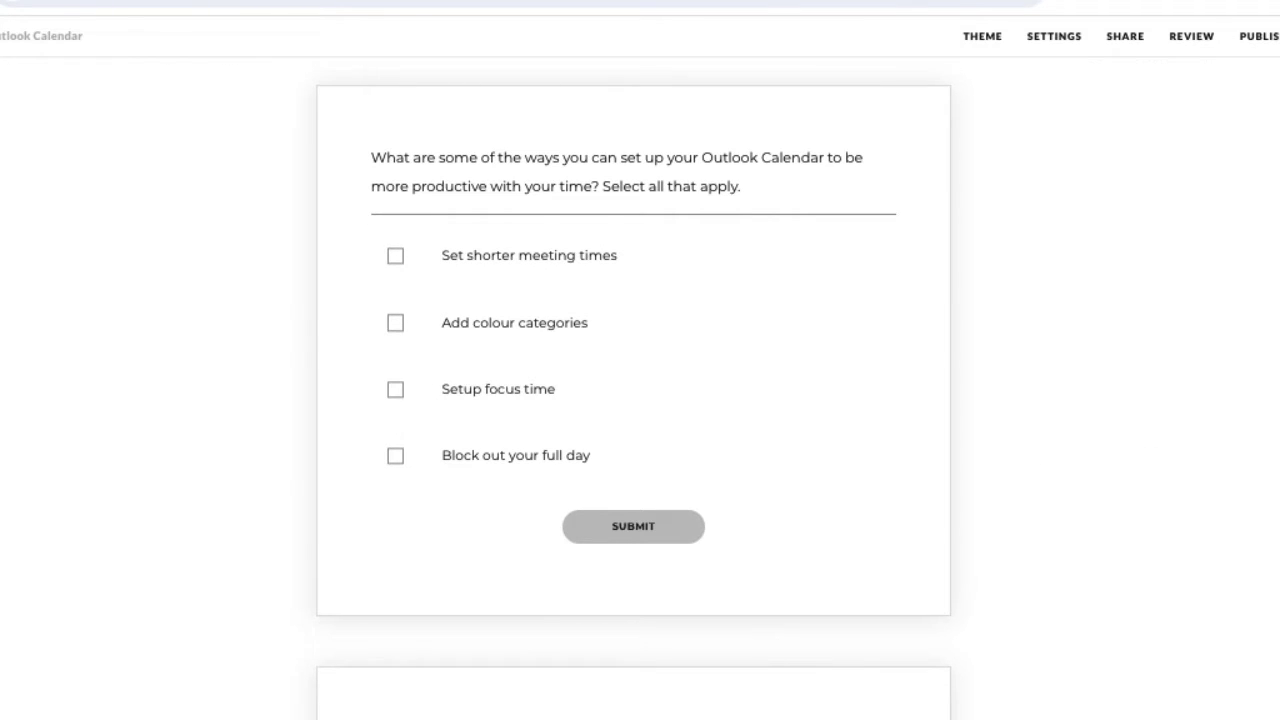
scroll(634, 640, up, 2)
scroll(633, 400, down, 5)
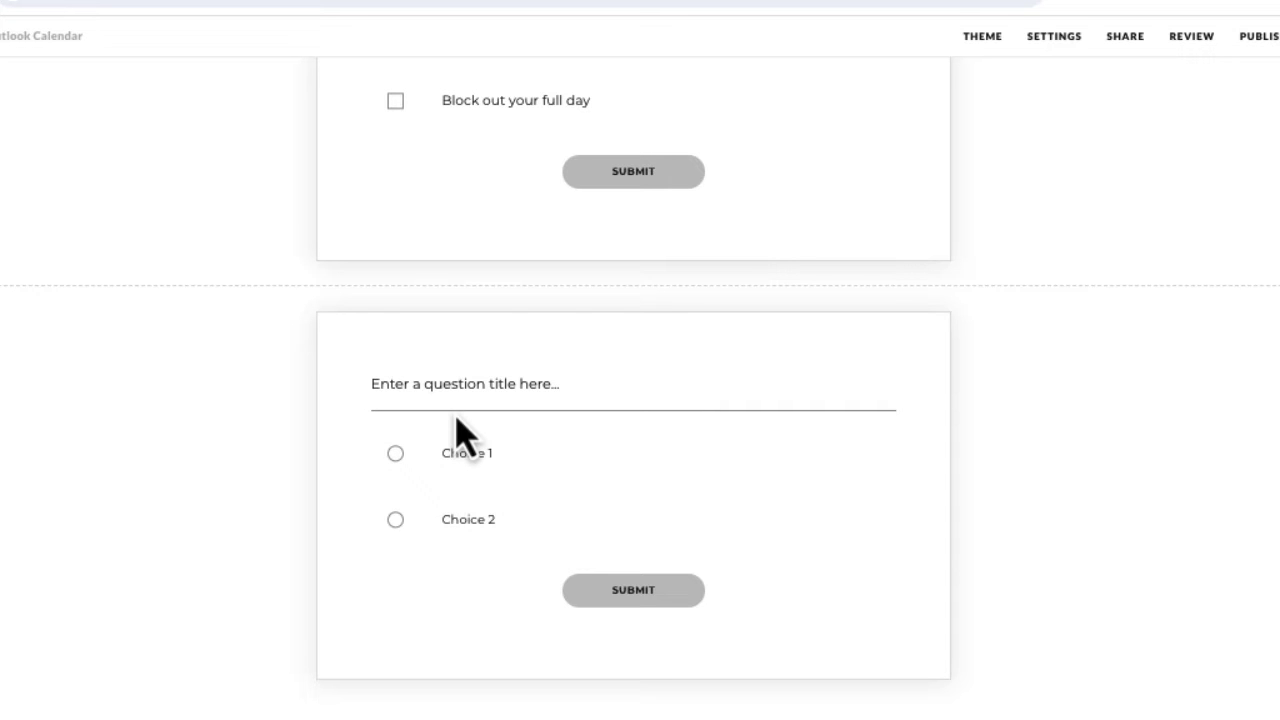
click(451, 383)
- Replace the placeholder title and choices with 'Add your question', 'Add answer 1' and 'Add answer 2'
drag(564, 390, 330, 408)
text(Add)
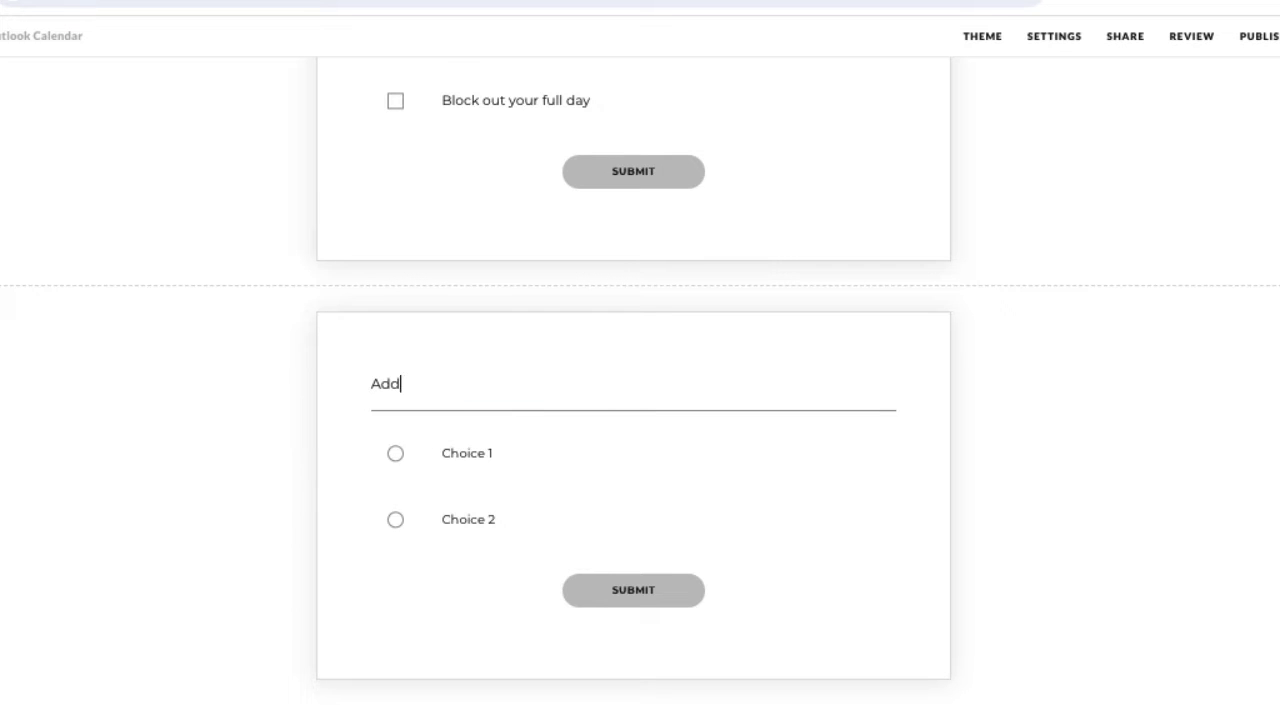
text( your question)
click(469, 451)
drag(509, 451, 434, 474)
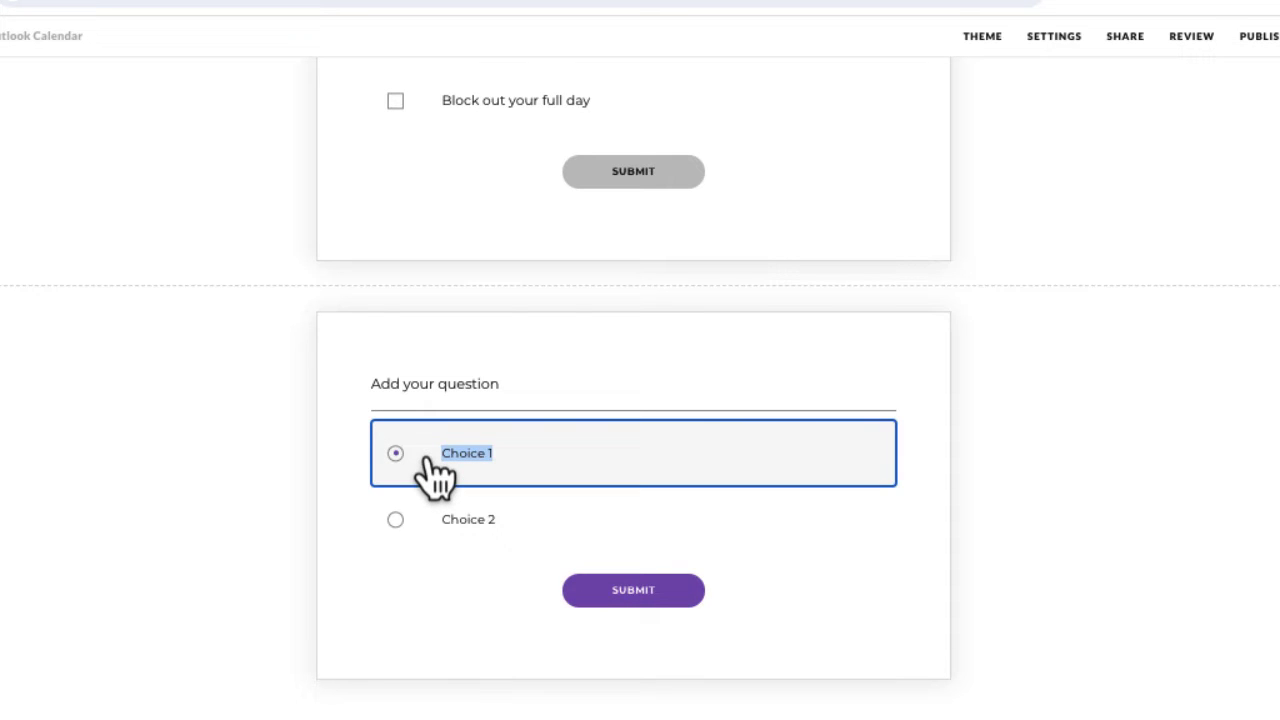
click(510, 452)
drag(510, 452, 457, 451)
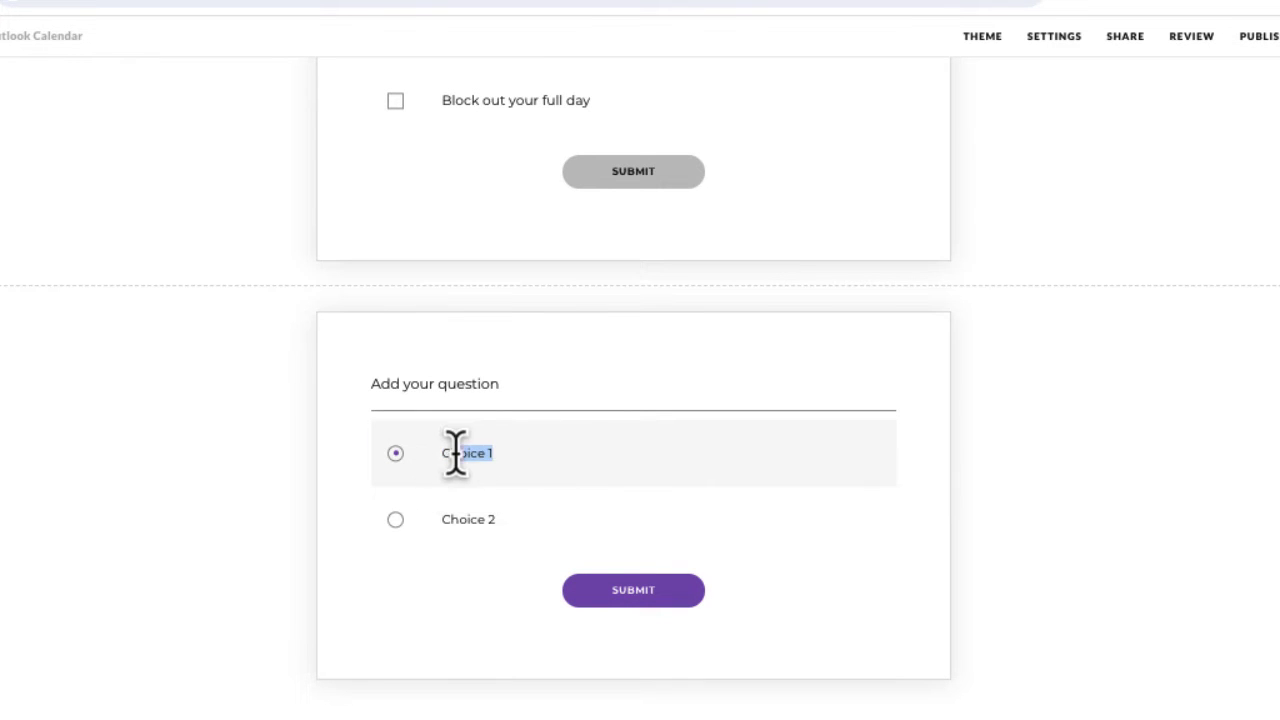
key(BackSpace)
key(BackSpace)
key(BackSpace)
text(Add answer 1)
click(520, 516)
key(BackSpace)
key(BackSpace)
key(BackSpace)
key(BackSpace)
key(BackSpace)
key(BackSpace)
key(BackSpace)
key(BackSpace)
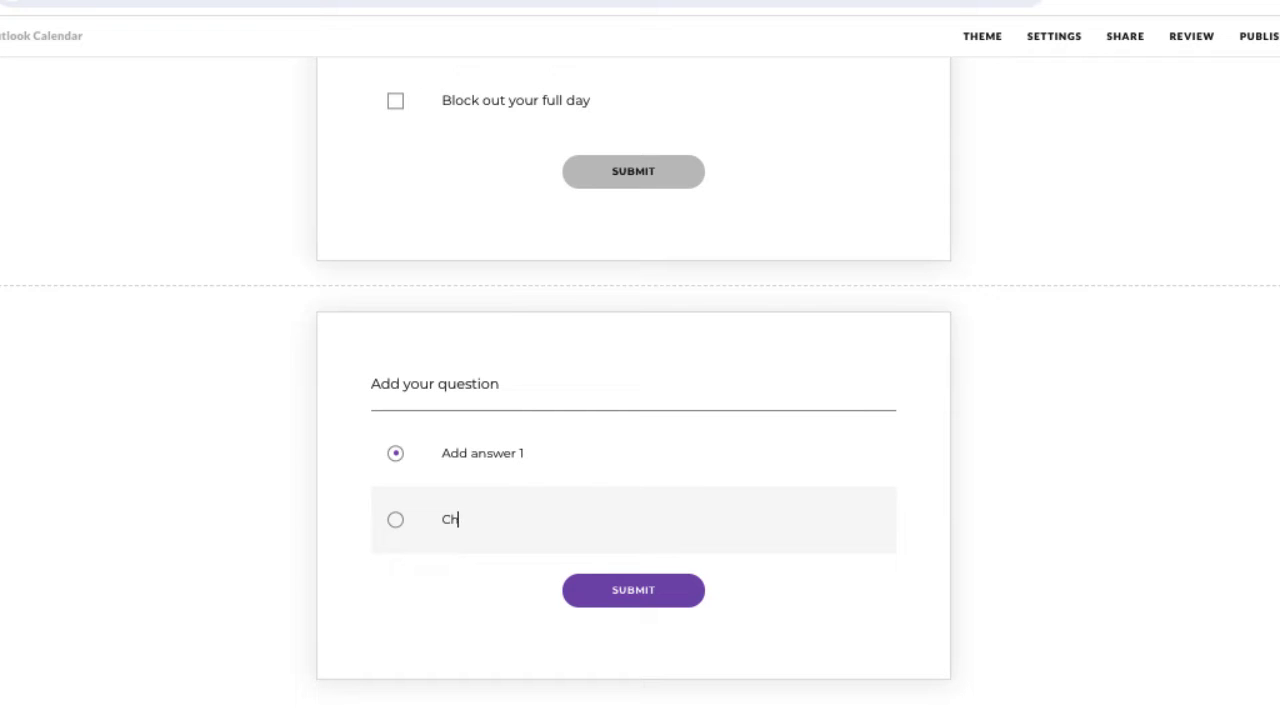
text(Add answer 2)
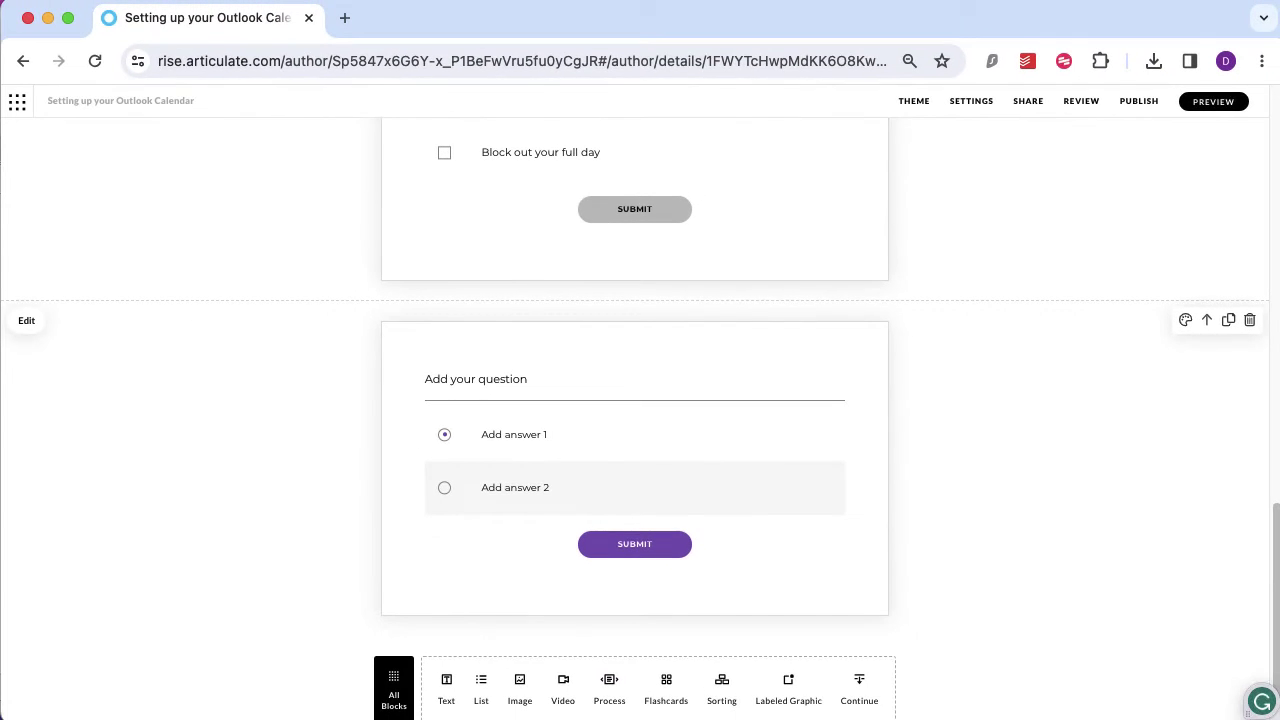
- Open the new question's editing panel showing its question type and choices
click(27, 322)
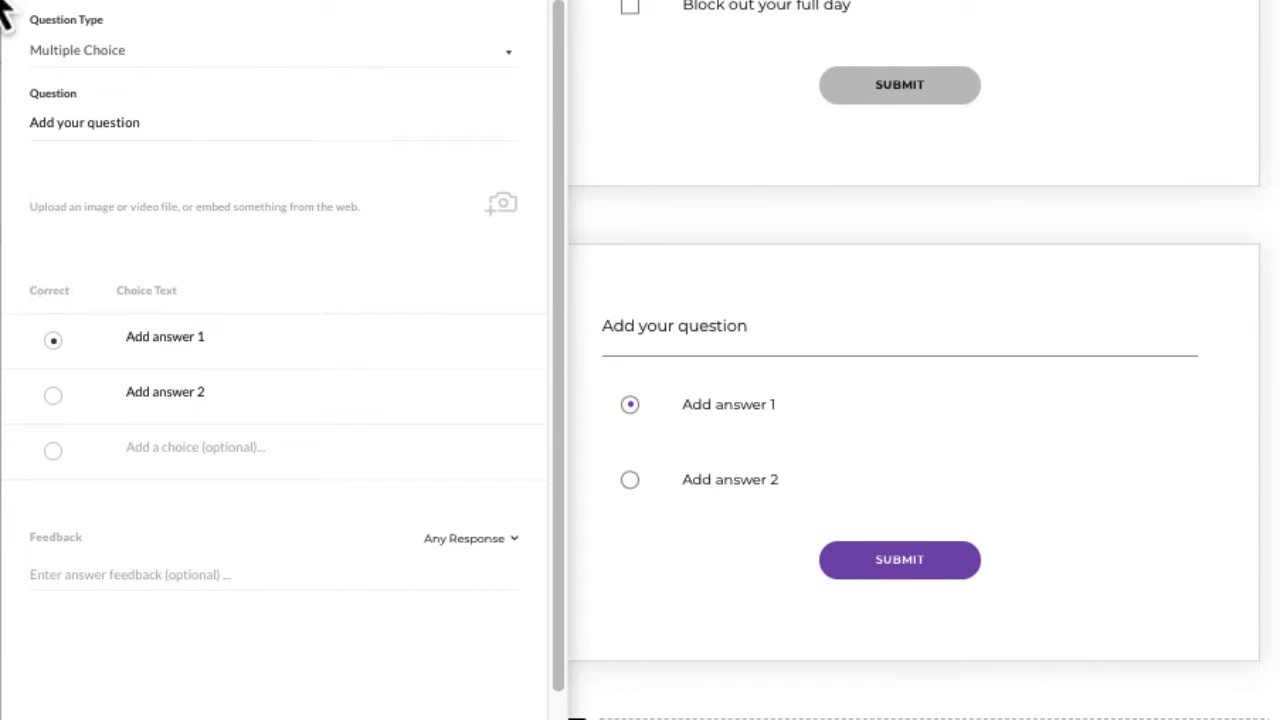
click(180, 55)
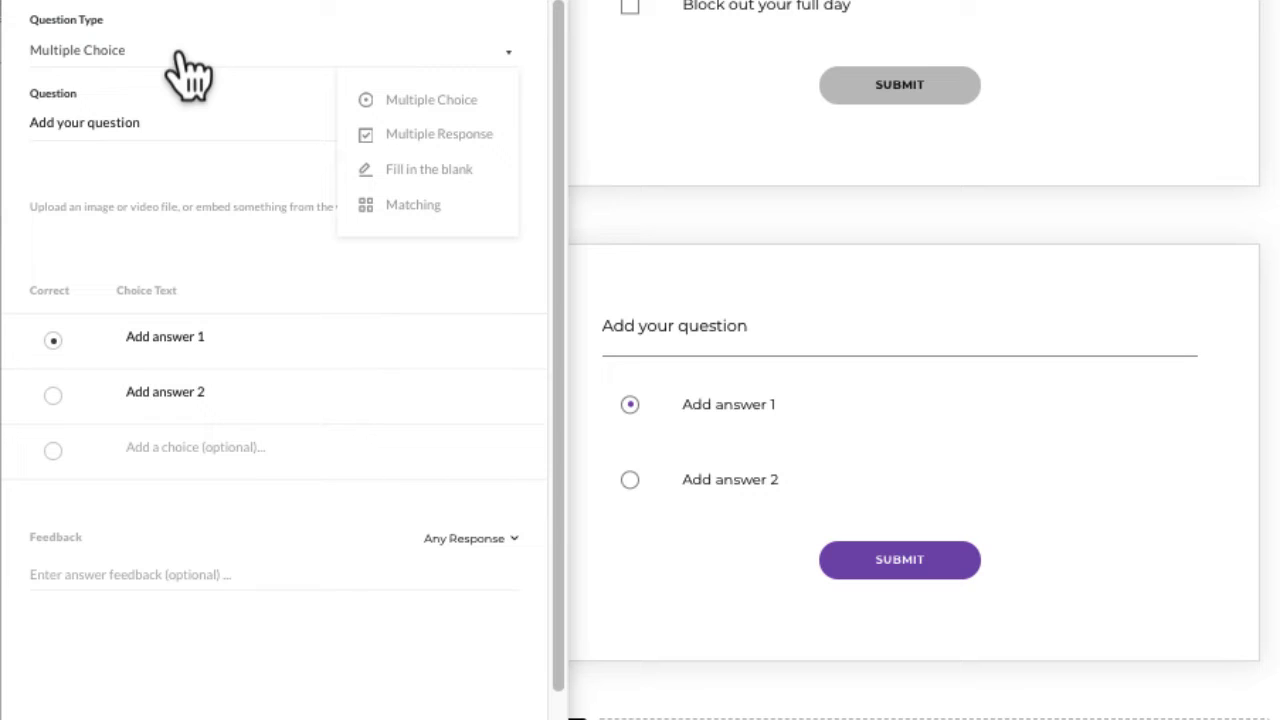
click(180, 124)
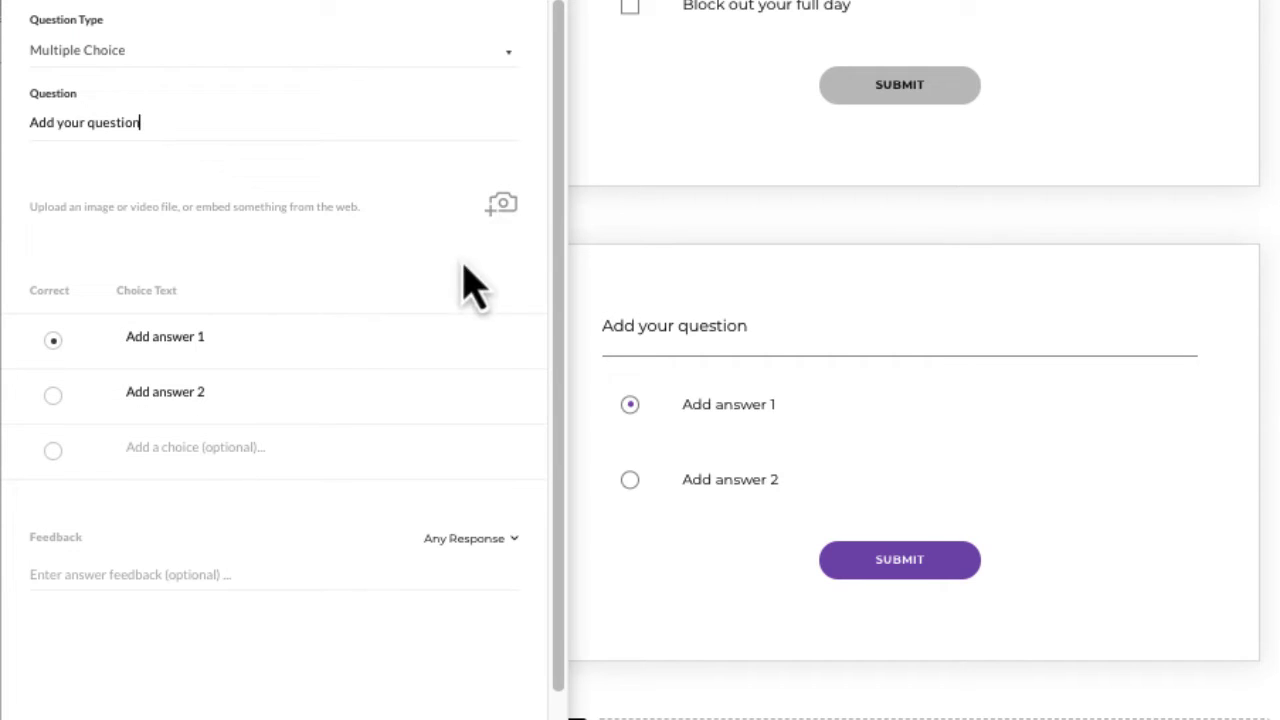
click(222, 450)
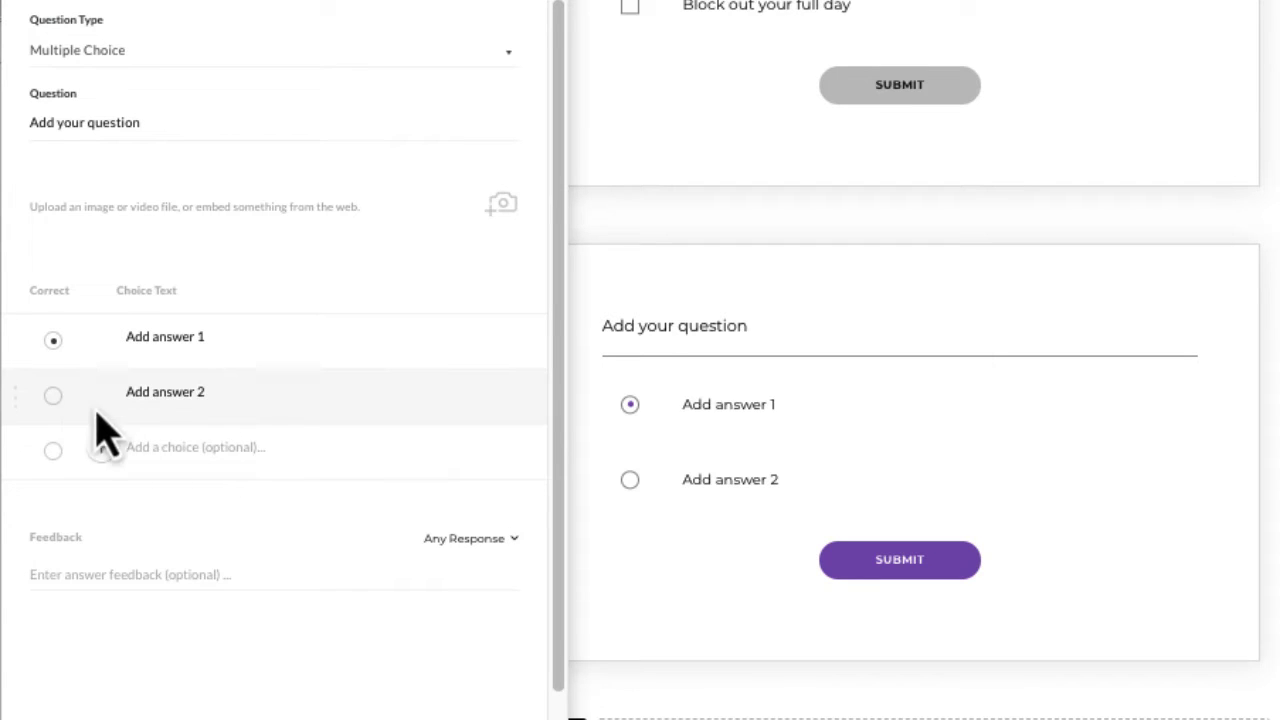
- Mark 'Add answer 2' as the correct choice and bring up the Feedback type options
click(53, 396)
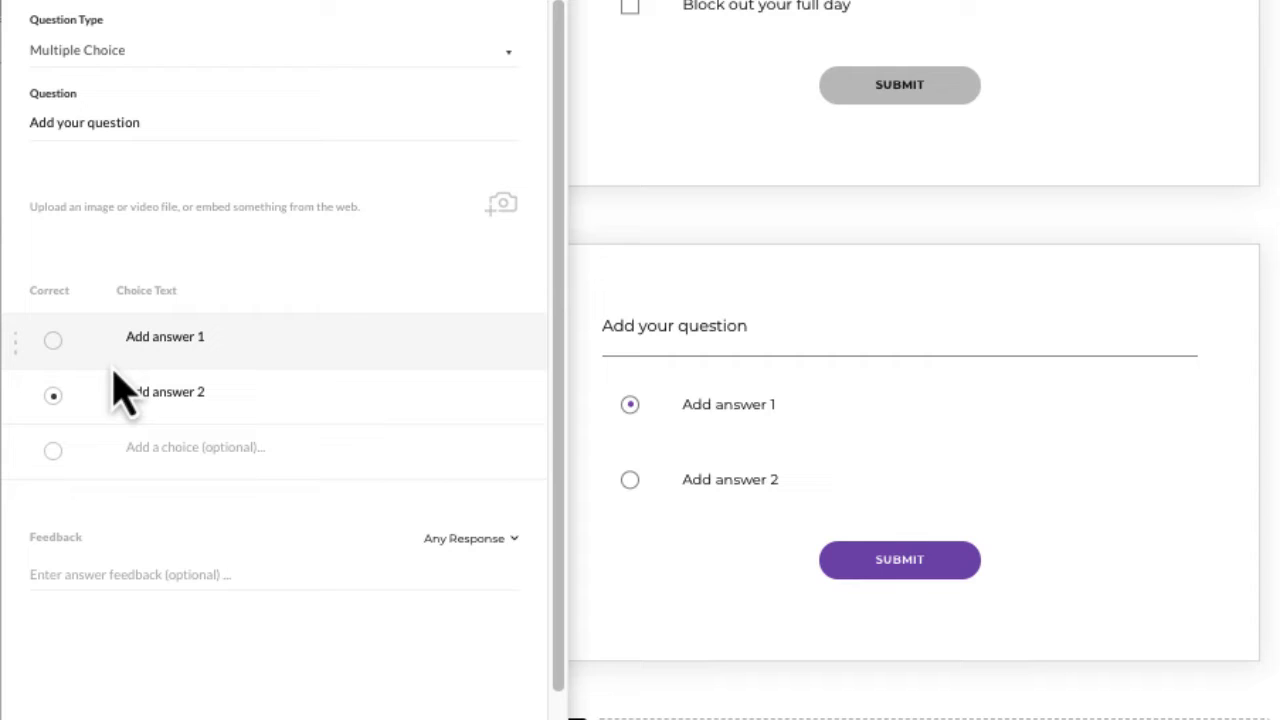
click(53, 340)
click(53, 396)
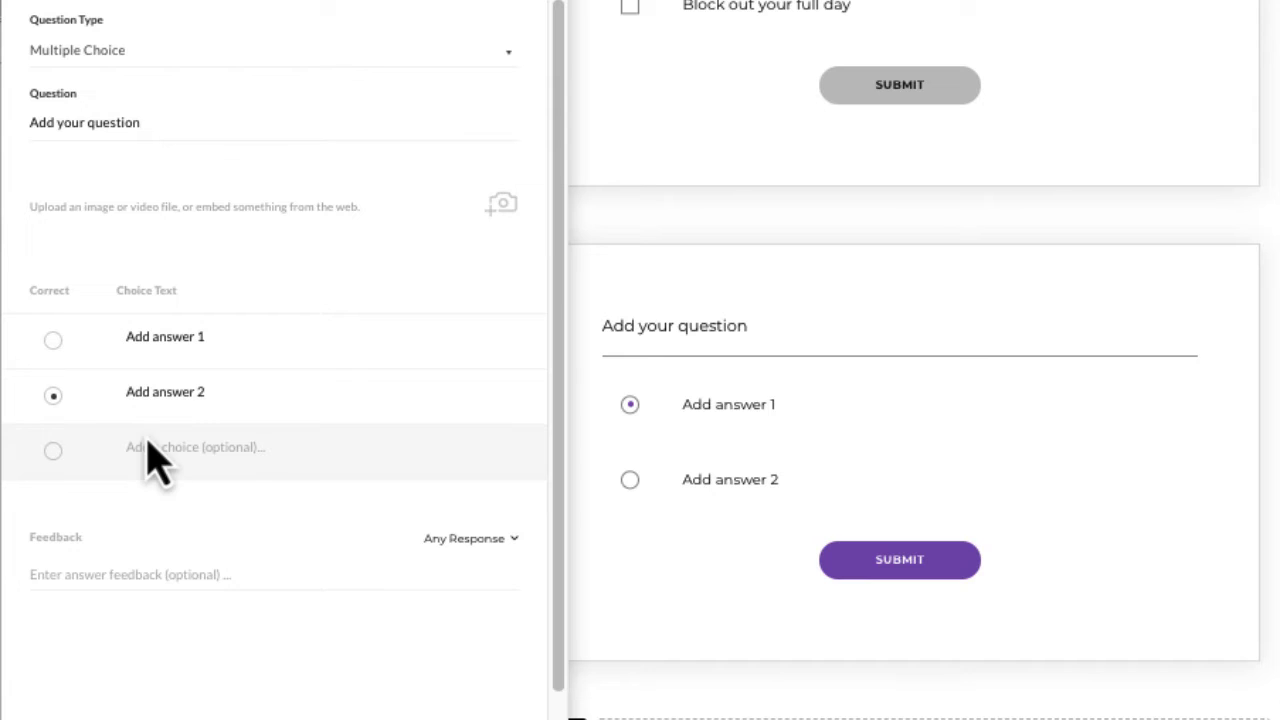
click(515, 545)
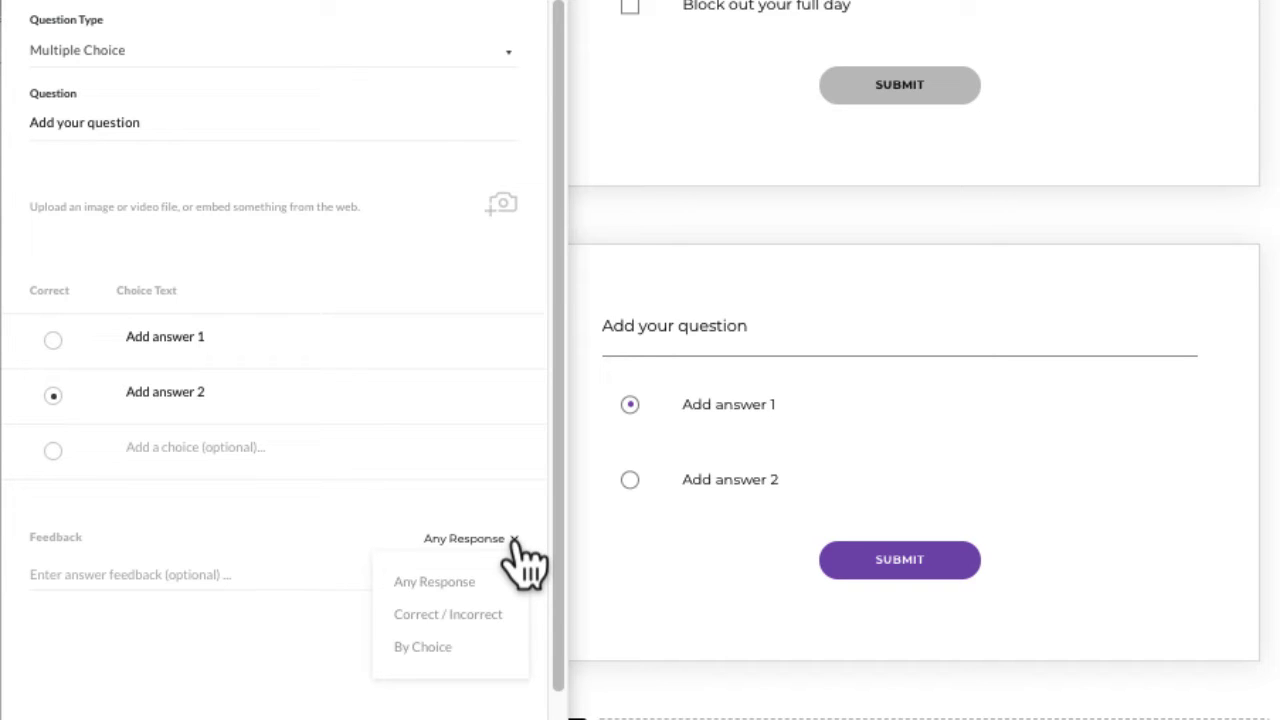
- Set the feedback to Correct / Incorrect, then review the feedback options again
click(506, 616)
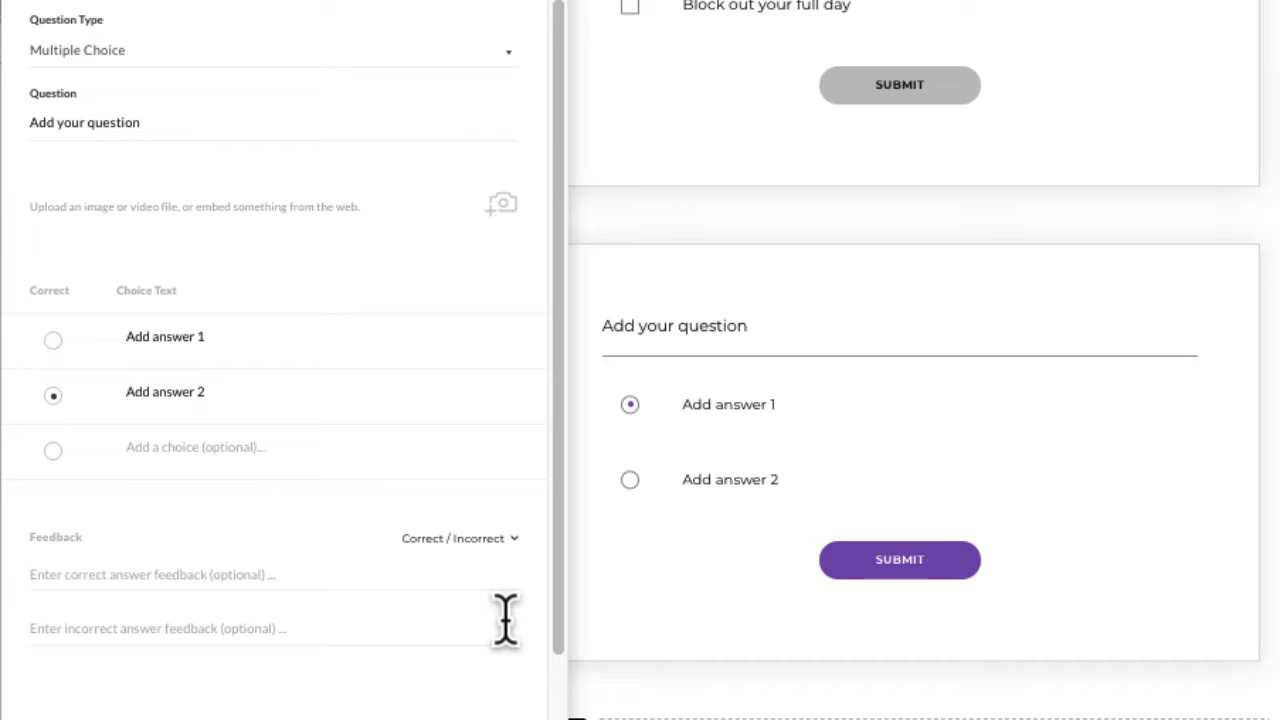
click(515, 542)
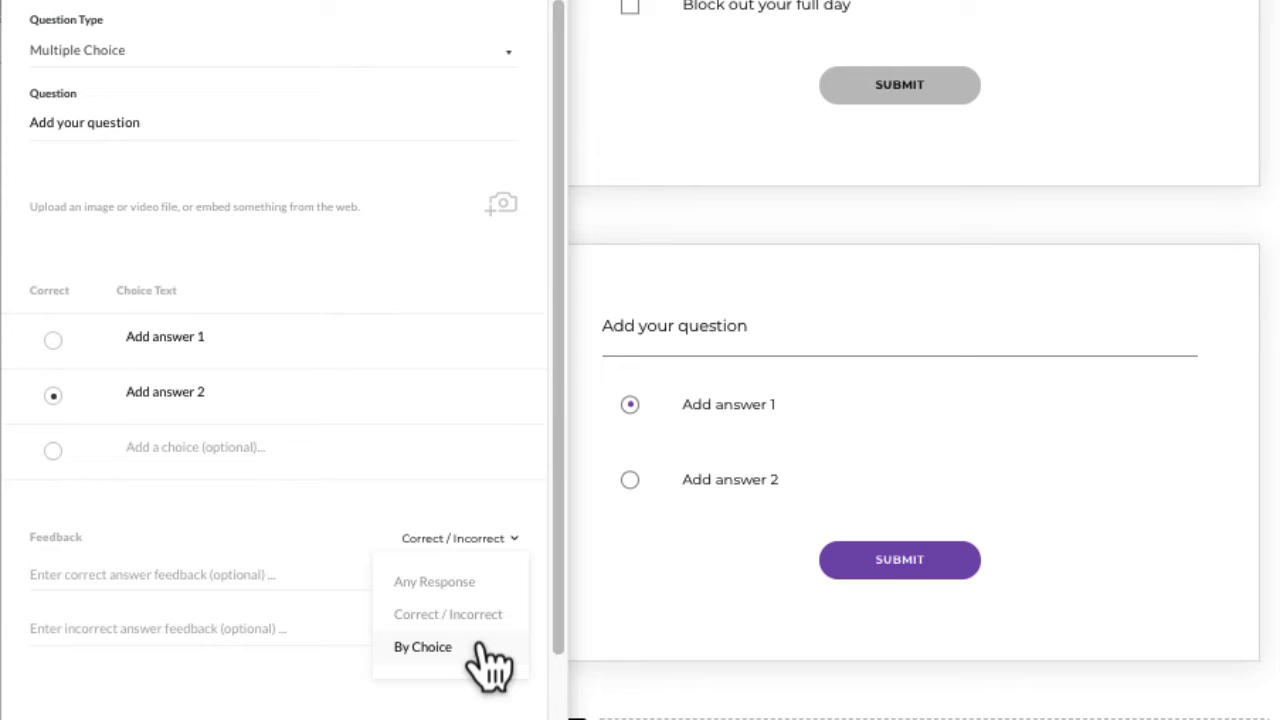
- Change the question to Multiple Response with both 'Add answer 1' and 'Add answer 2' correct
click(232, 74)
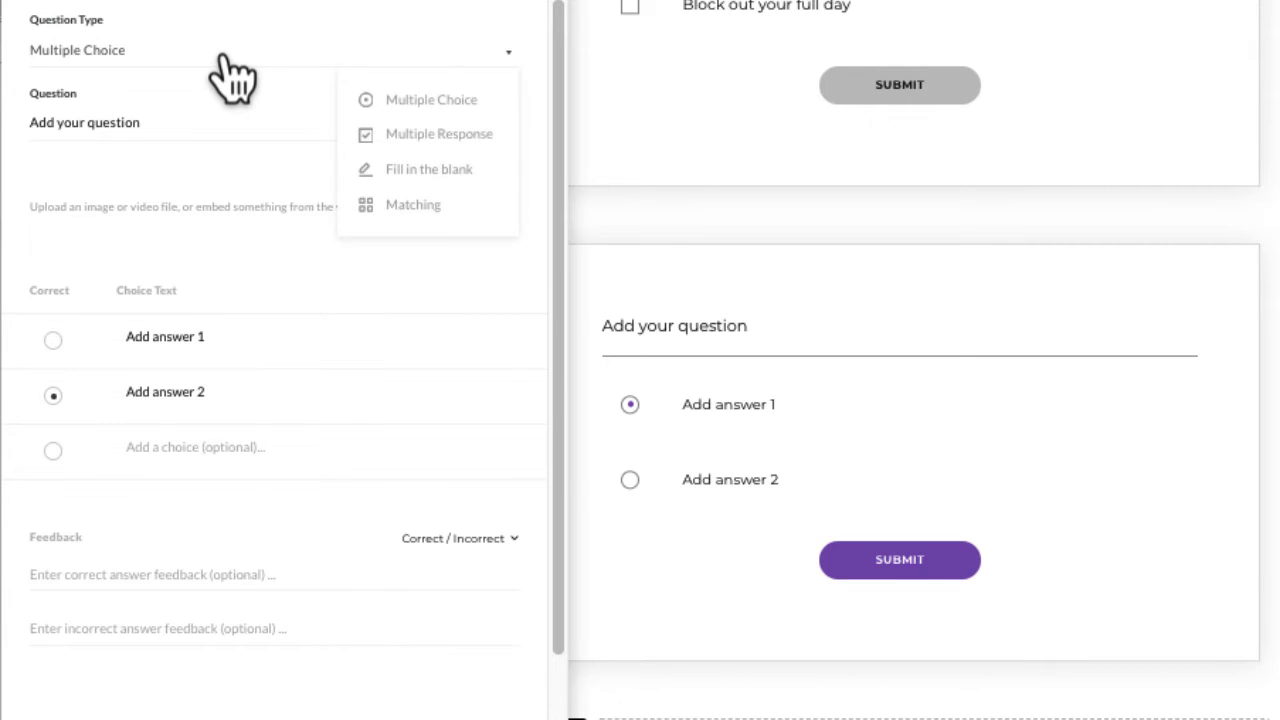
click(440, 134)
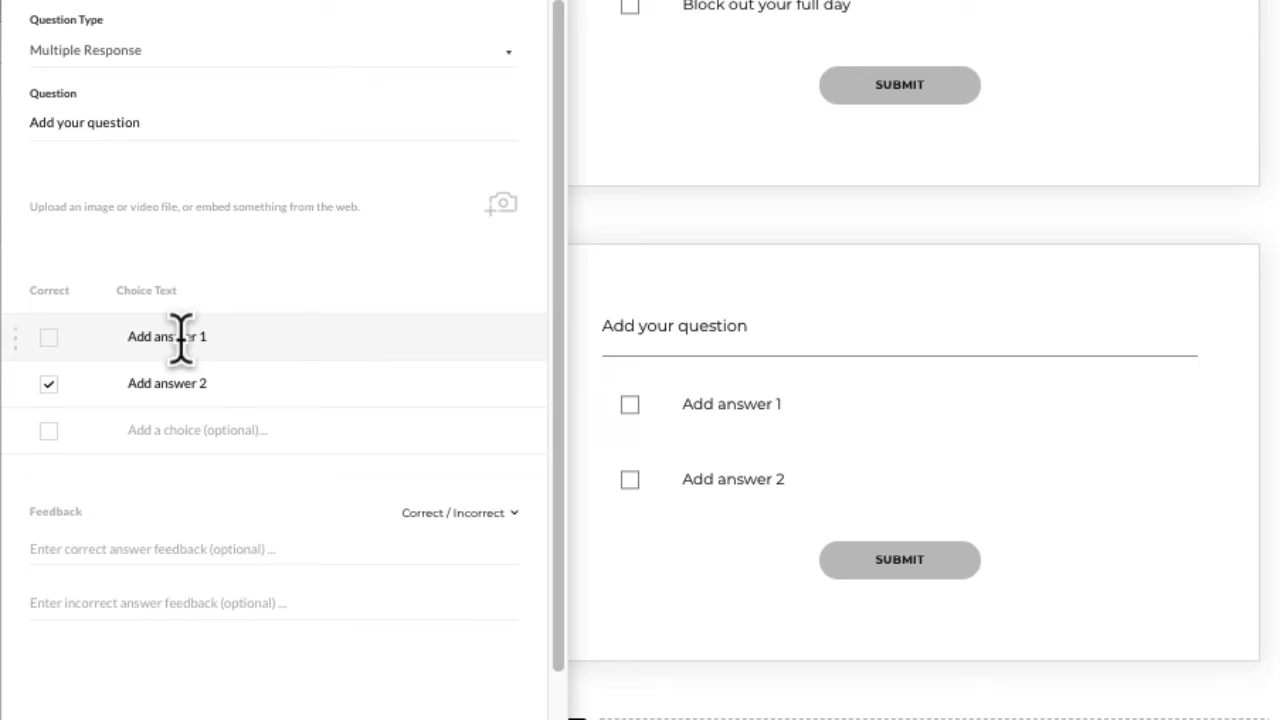
click(49, 338)
click(49, 384)
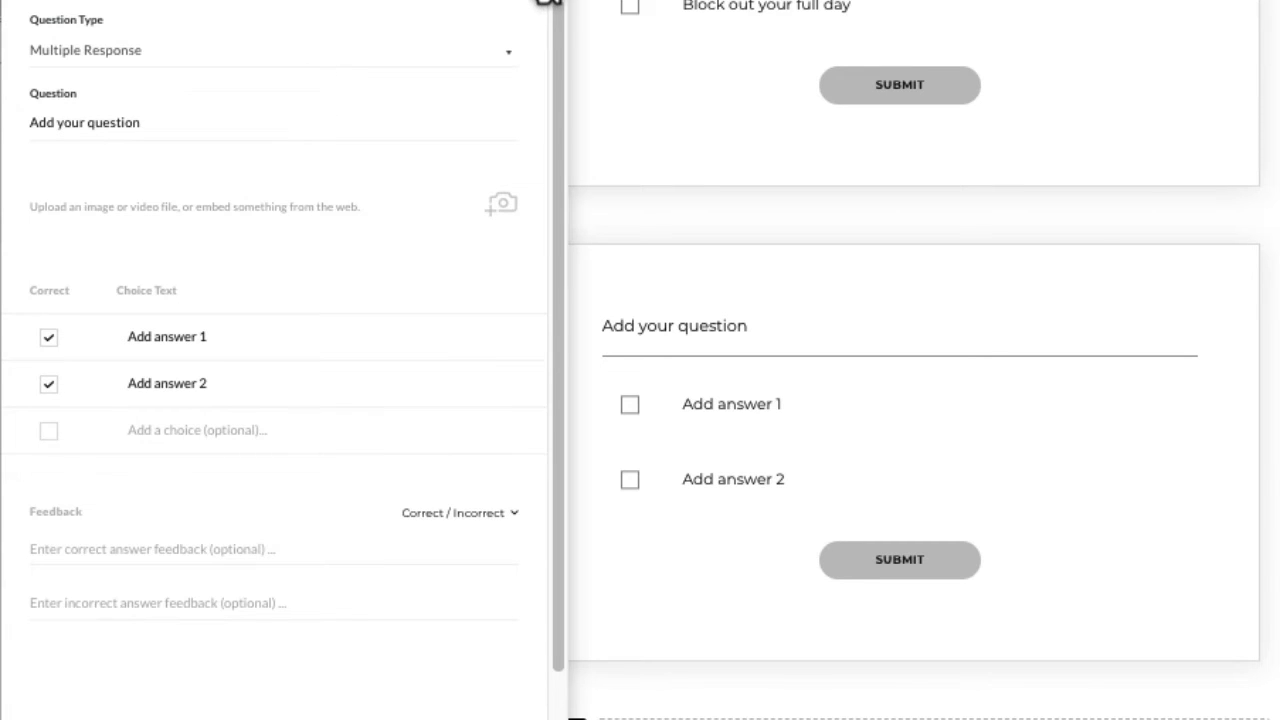
click(543, 2)
scroll(1130, 300, up, 5)
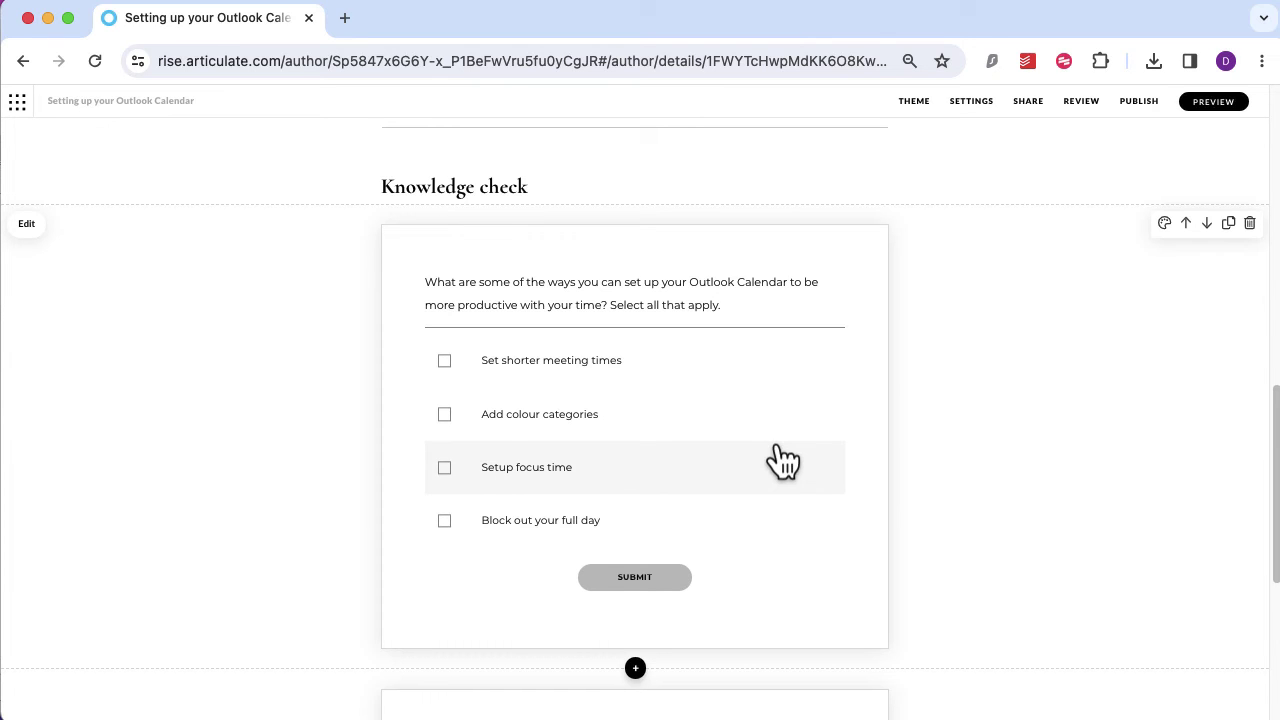
drag(1274, 471, 1274, 623)
mouse_move(440, 358)
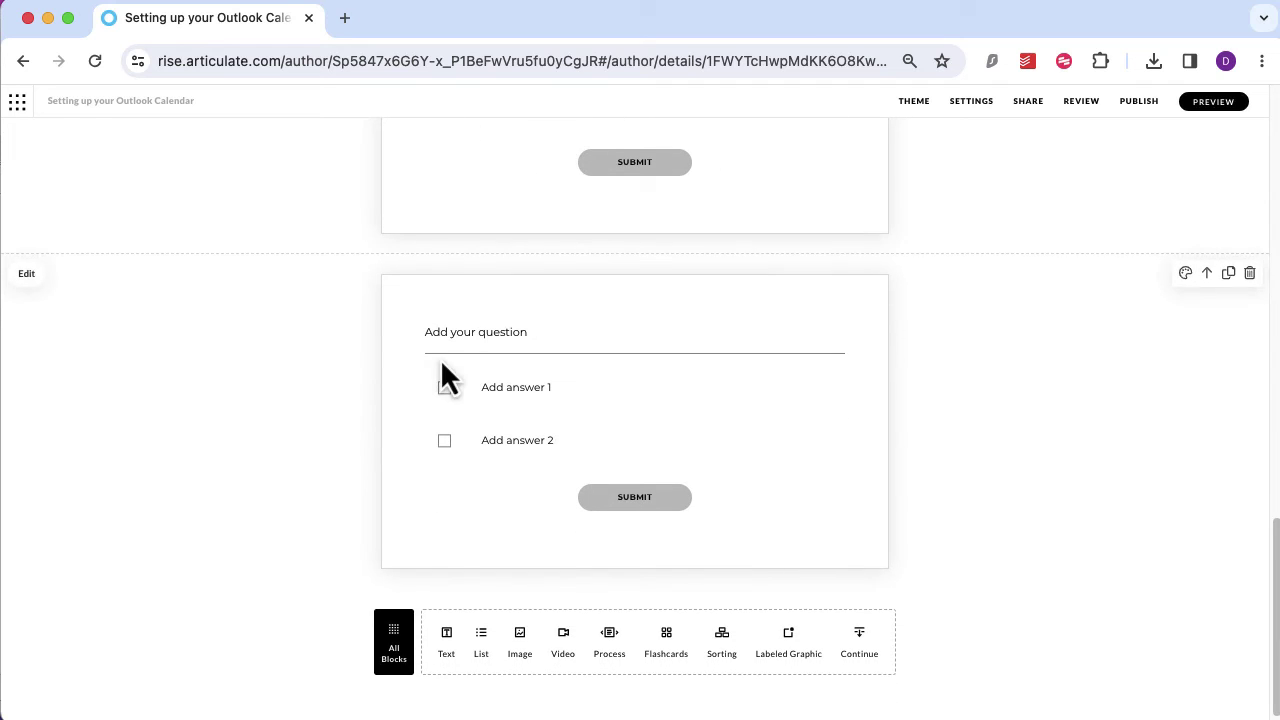
click(27, 276)
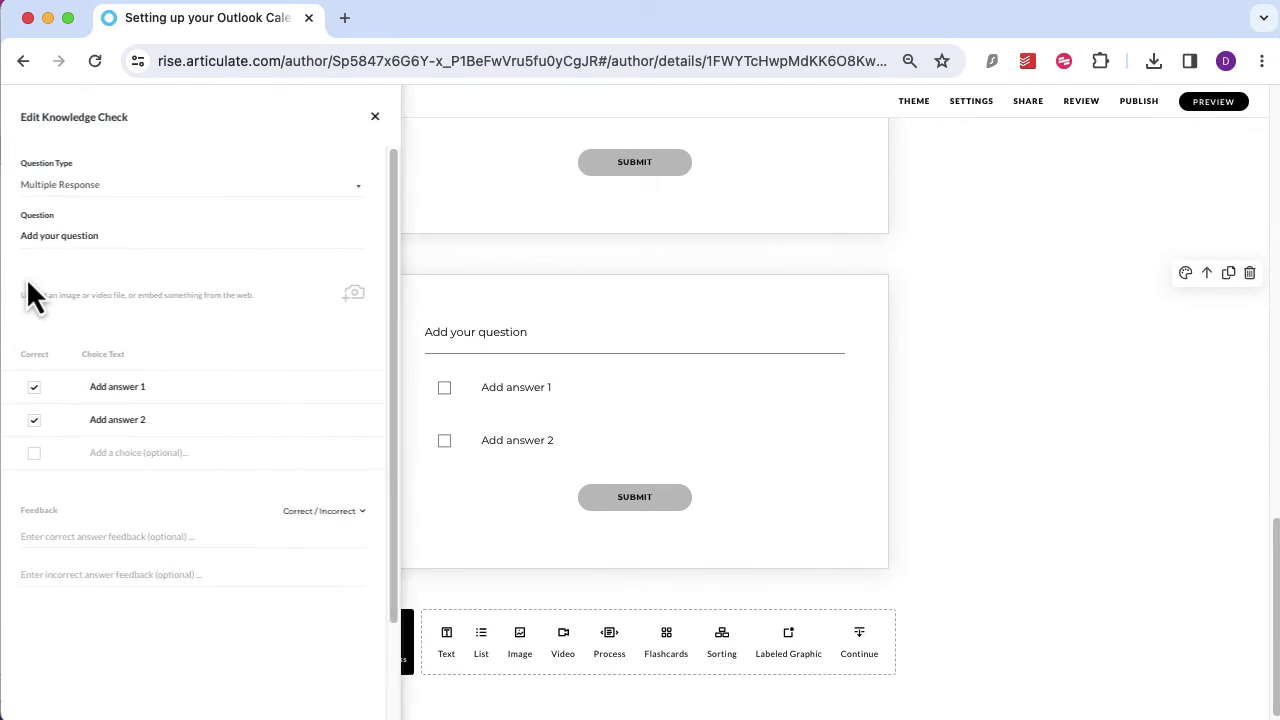
- Switch the question type to Fill in the blank, accepting 'Add answer 1' and 'Add answer 2'
click(132, 190)
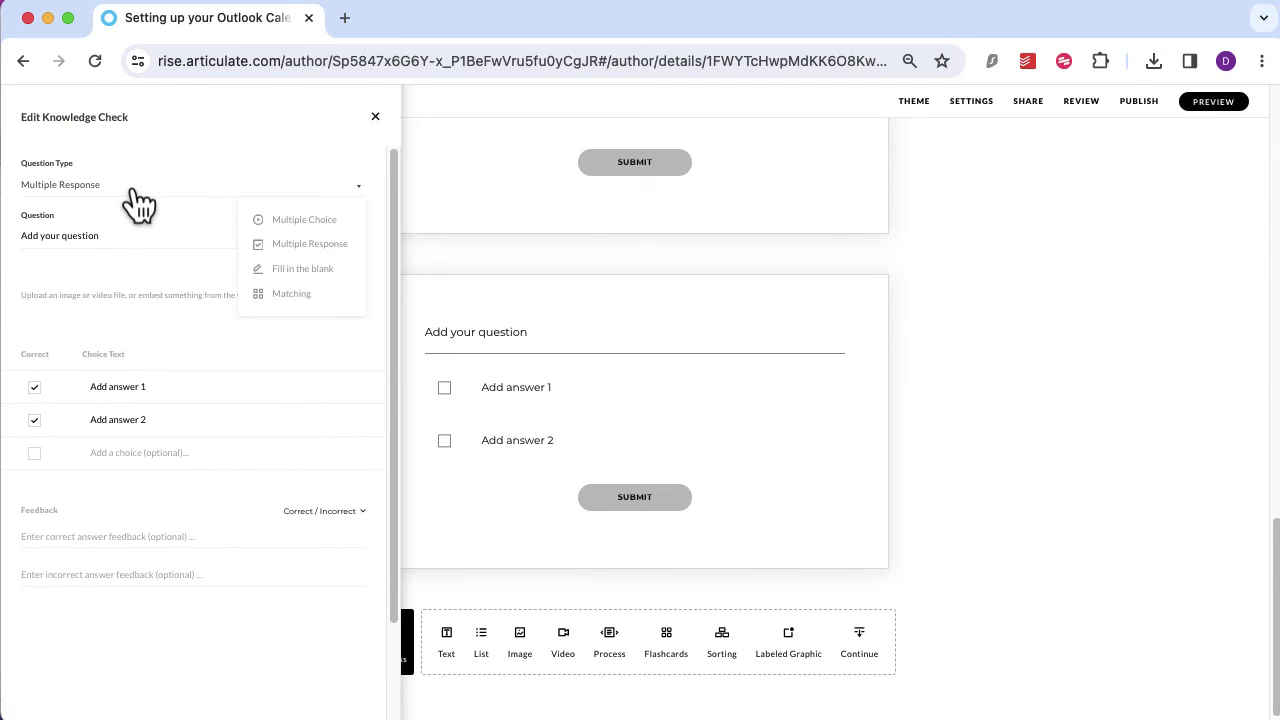
click(326, 274)
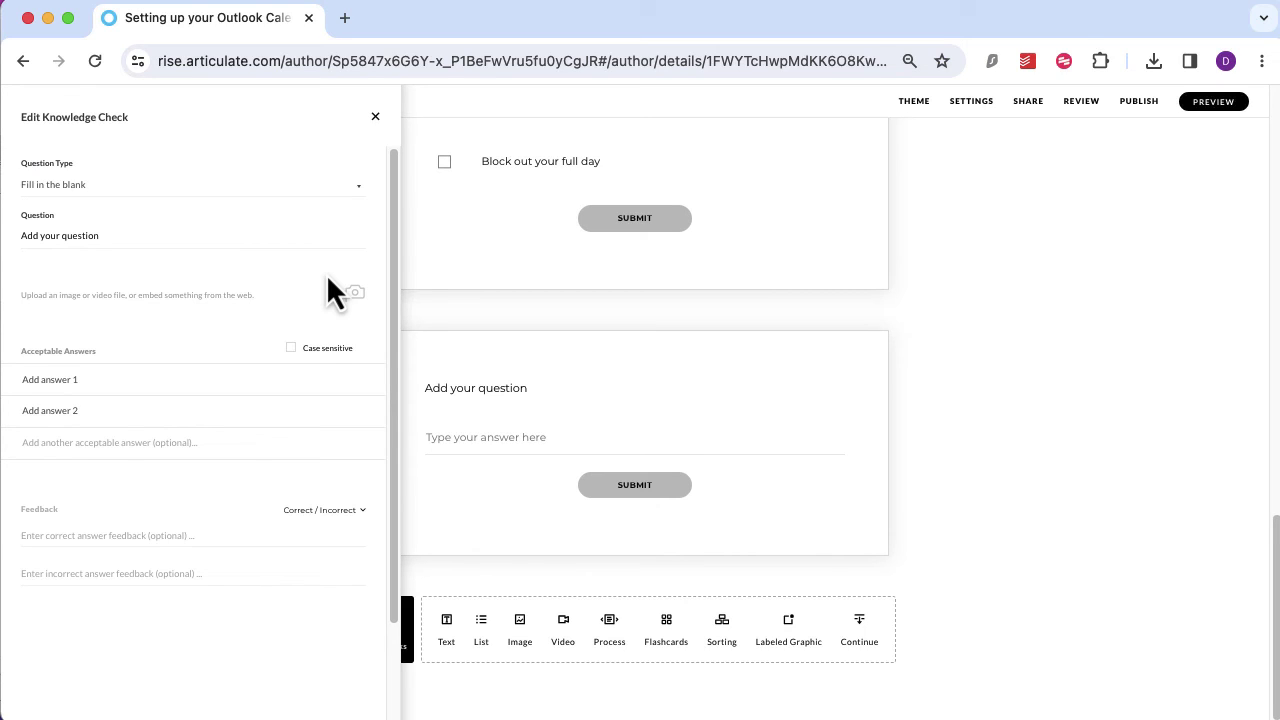
click(266, 194)
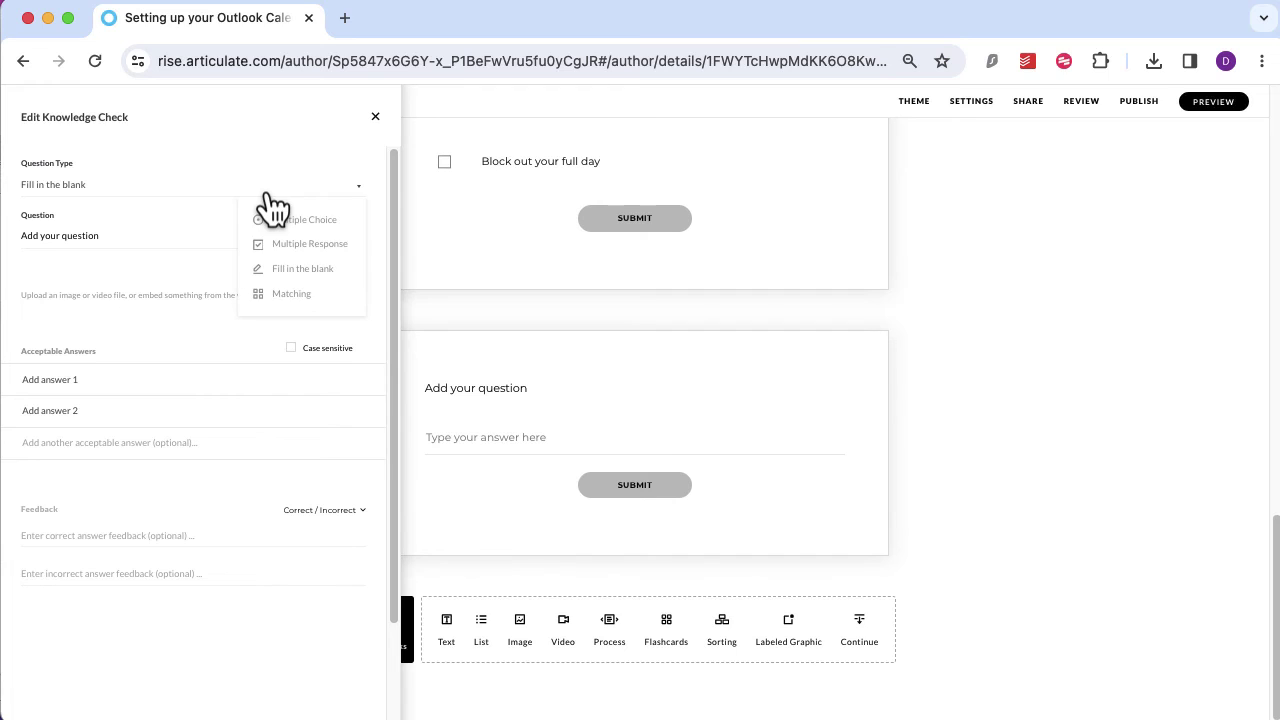
- Choose Matching as the question type and view its feedback options
click(291, 294)
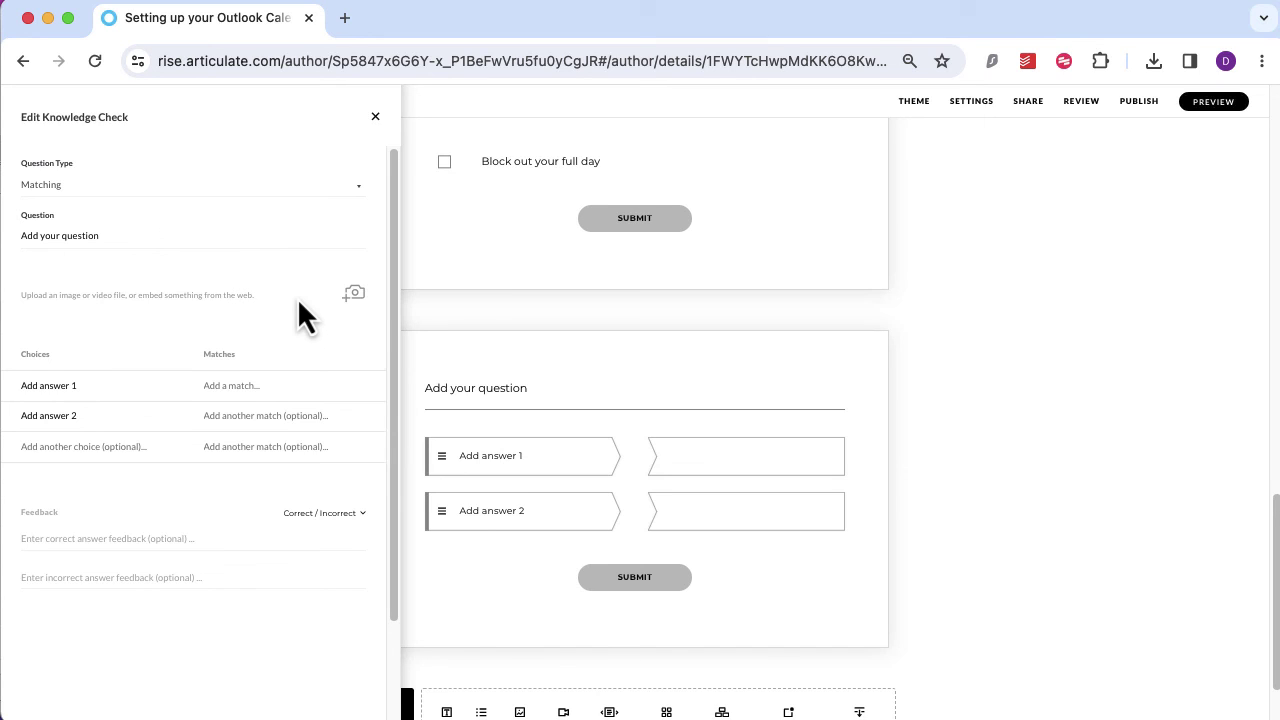
click(364, 515)
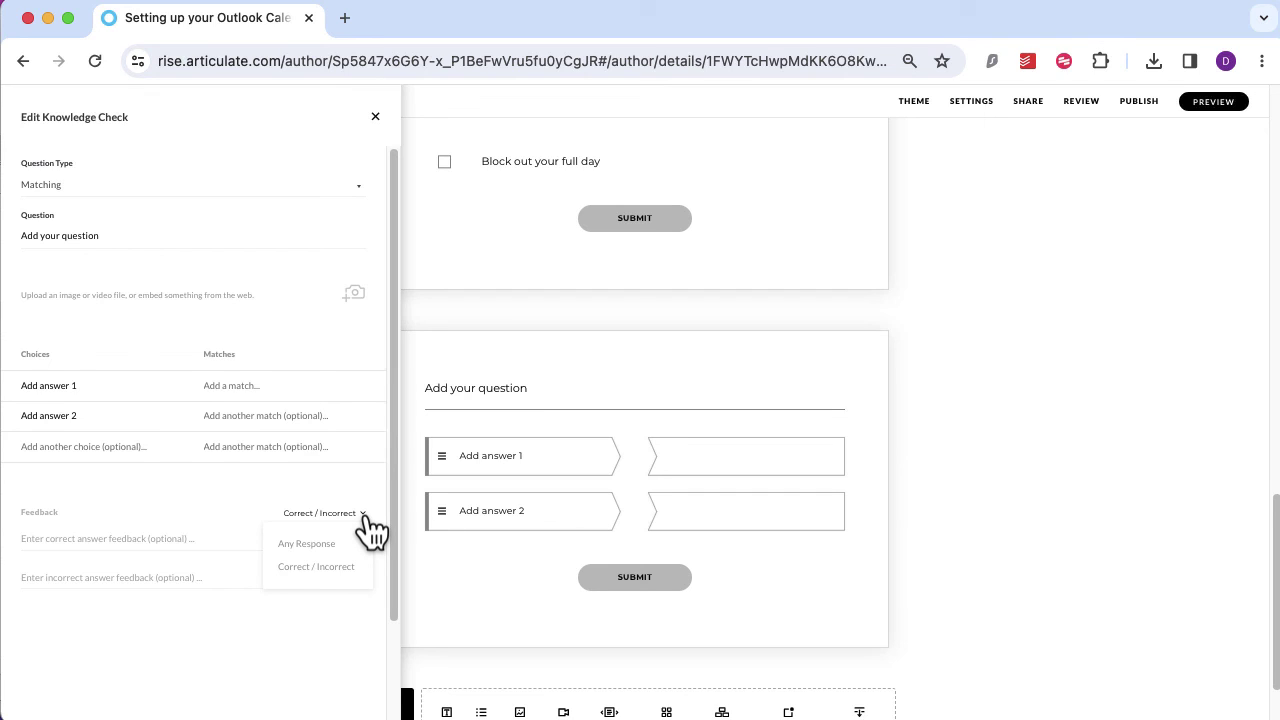